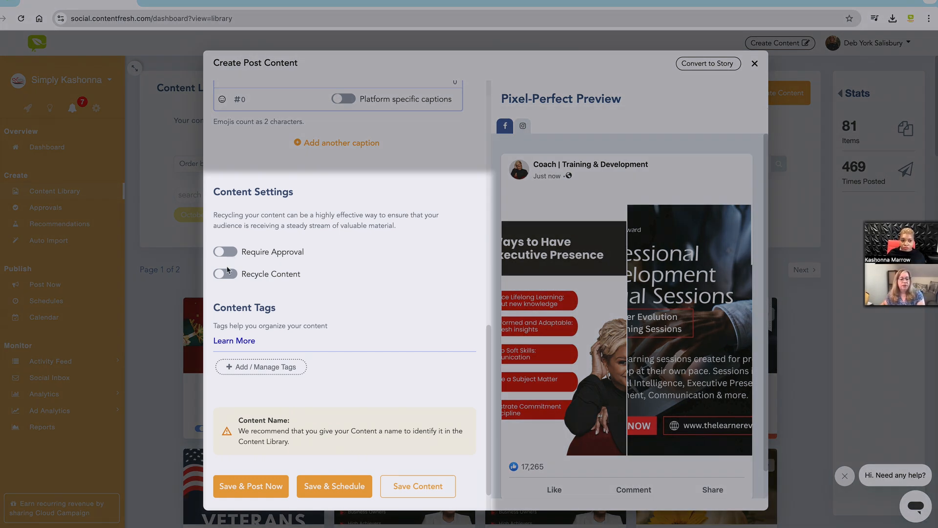
Name the post content "Test".
left_click(226, 275)
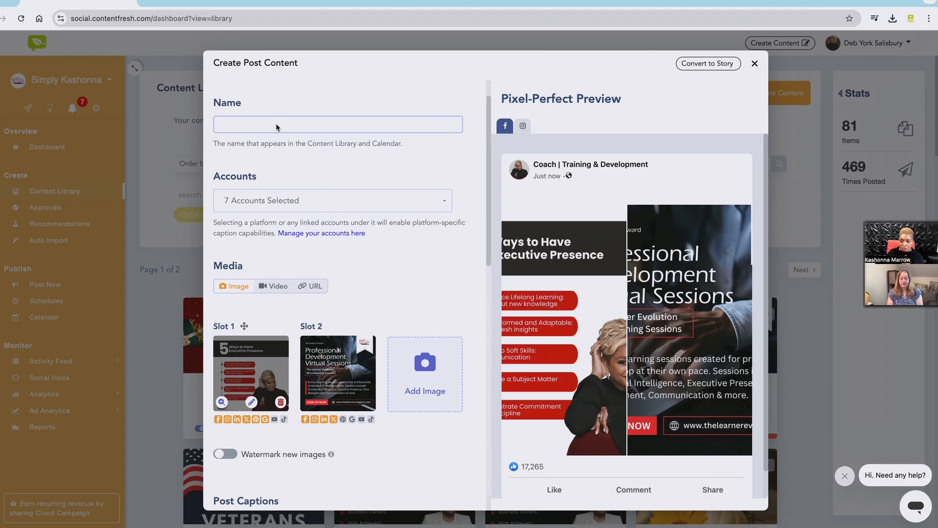
left_click(276, 124)
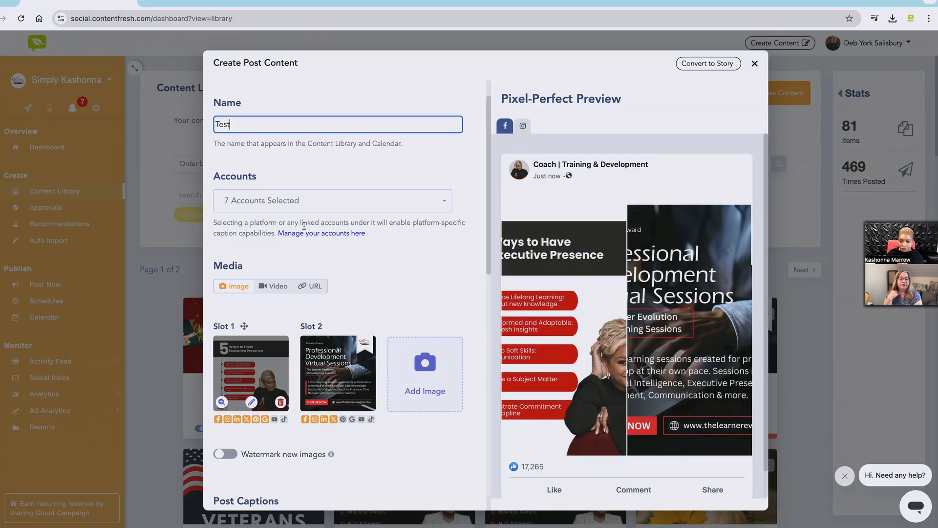
Write "mental health is important." as the text of Caption 1.
scroll(307, 234, "down", 3)
scroll(307, 234, "down", 5)
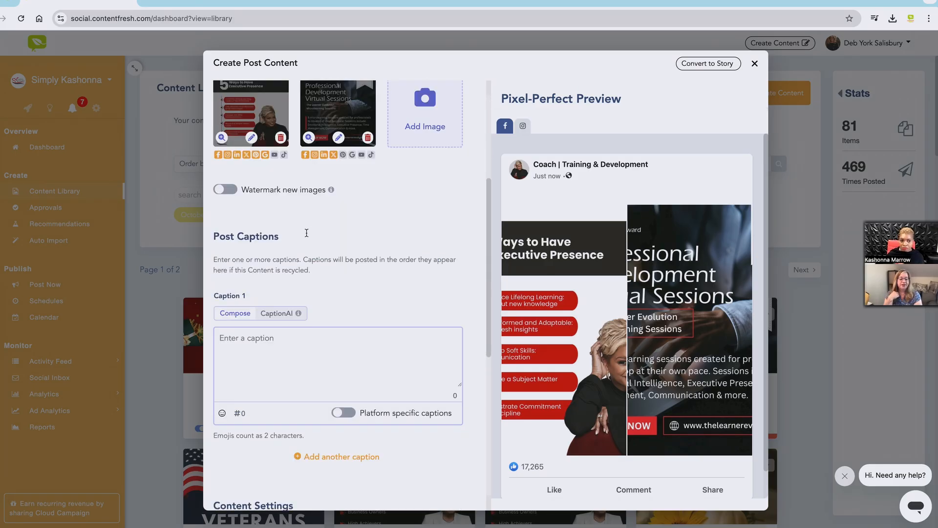
scroll(295, 231, "up", 3)
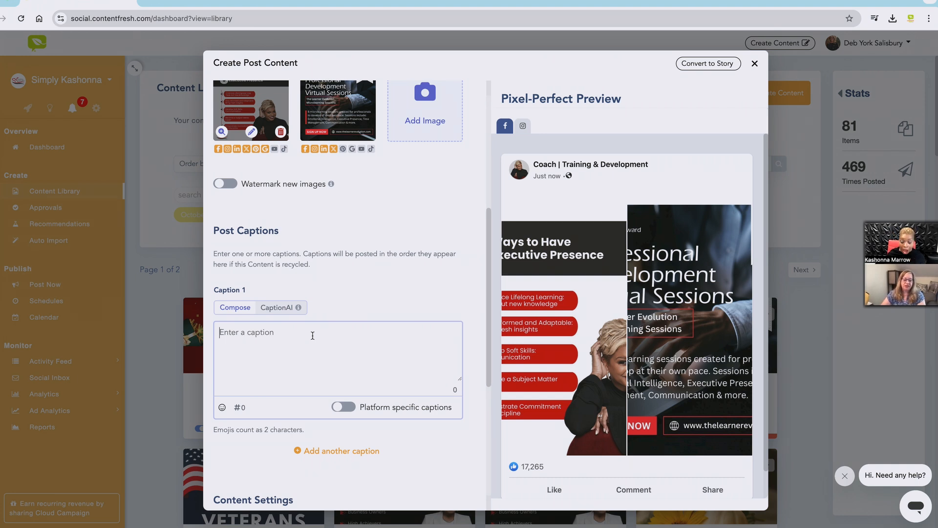
type("me")
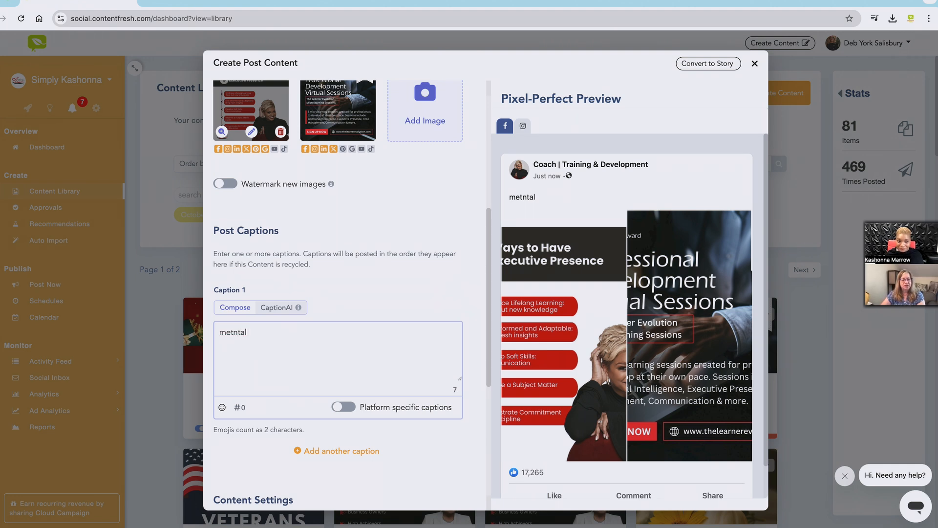
type("ntal health is important.")
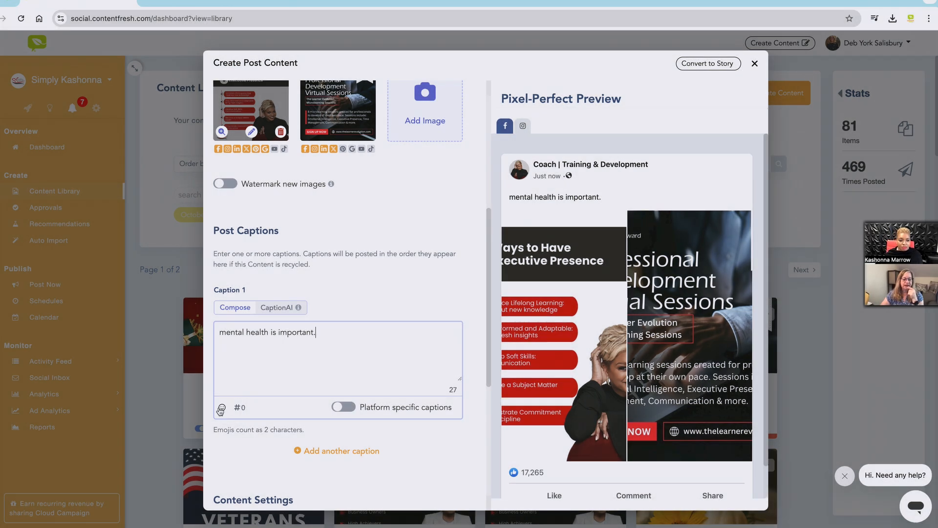
Insert the Grinning emoji at the end of the Caption 1 text.
left_click(222, 407)
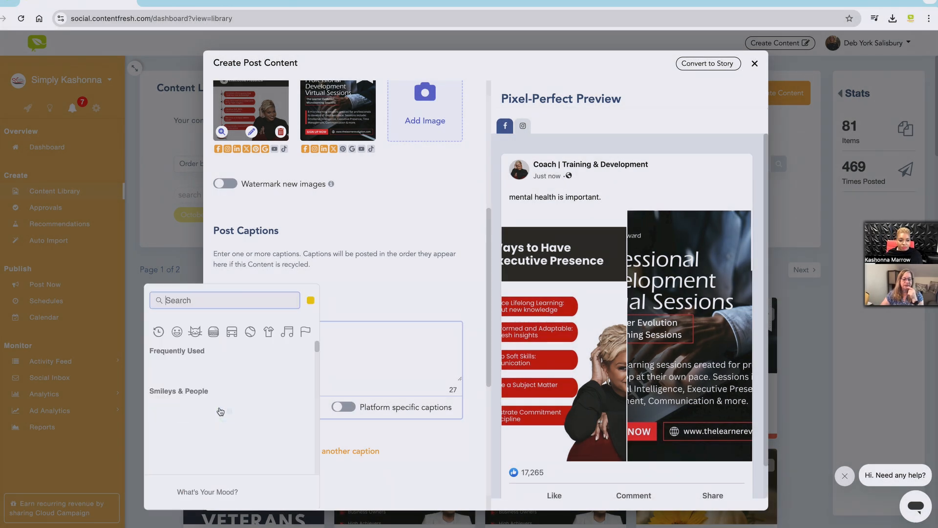
scroll(229, 408, "down", 2)
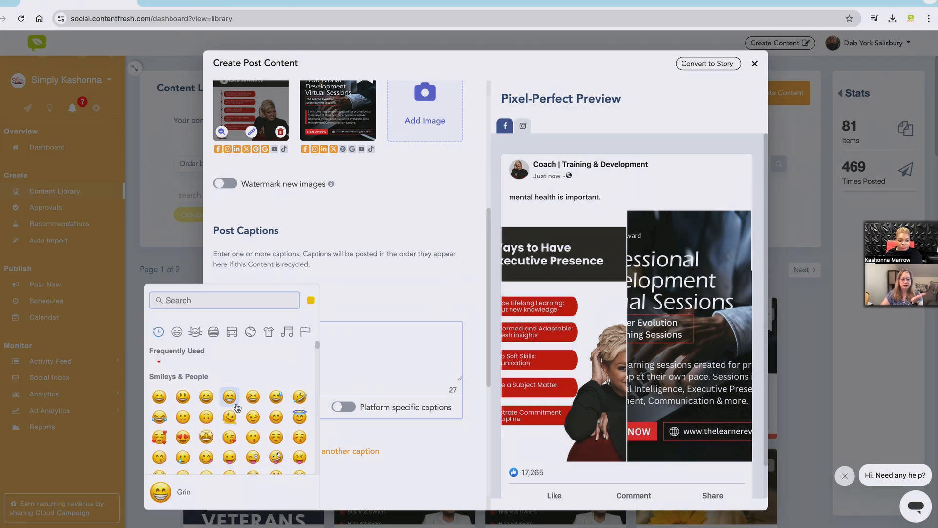
scroll(237, 407, "down", 3)
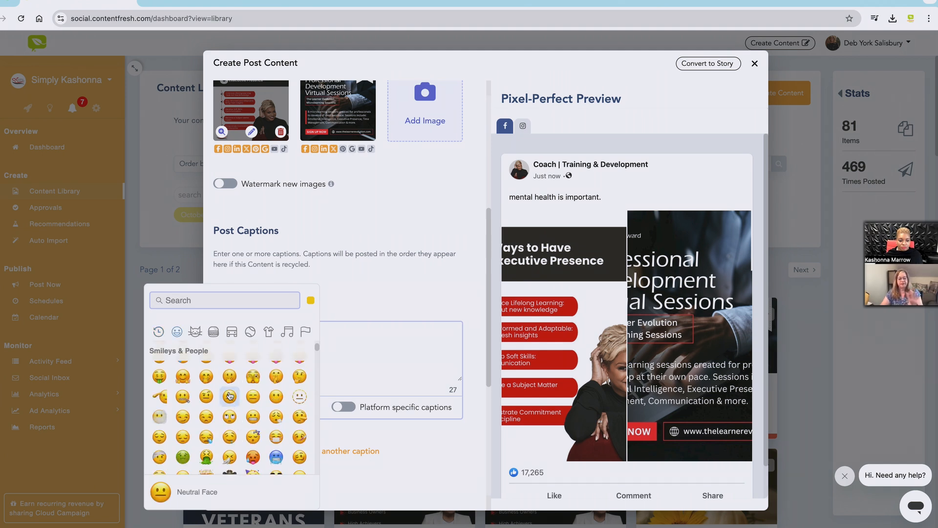
scroll(161, 390, "up", 5)
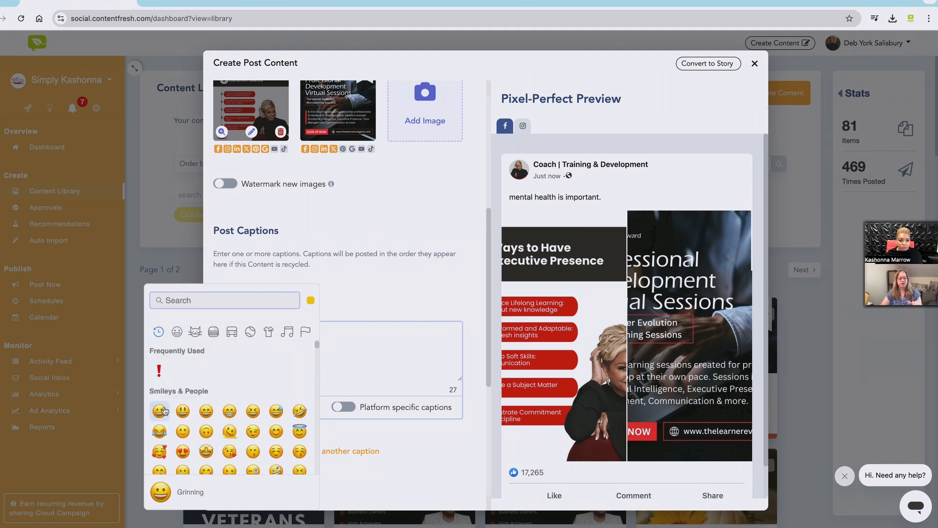
left_click(163, 410)
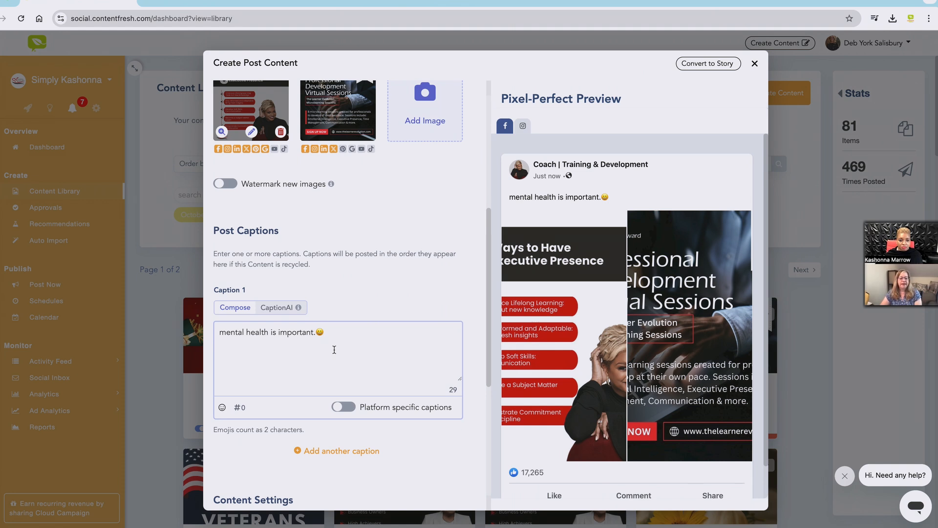
Enable platform specific captions for Caption 1 and show its LinkedIn version.
left_click(343, 407)
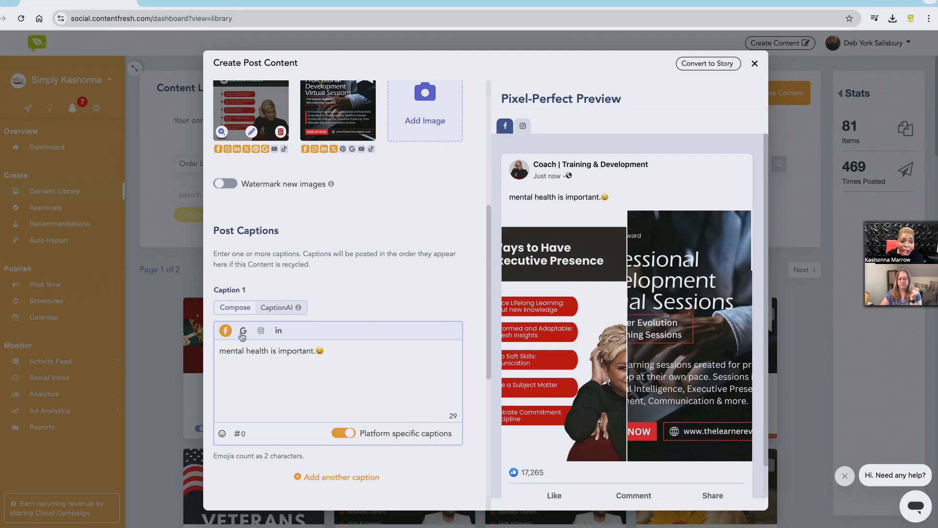
left_click(261, 331)
left_click(278, 331)
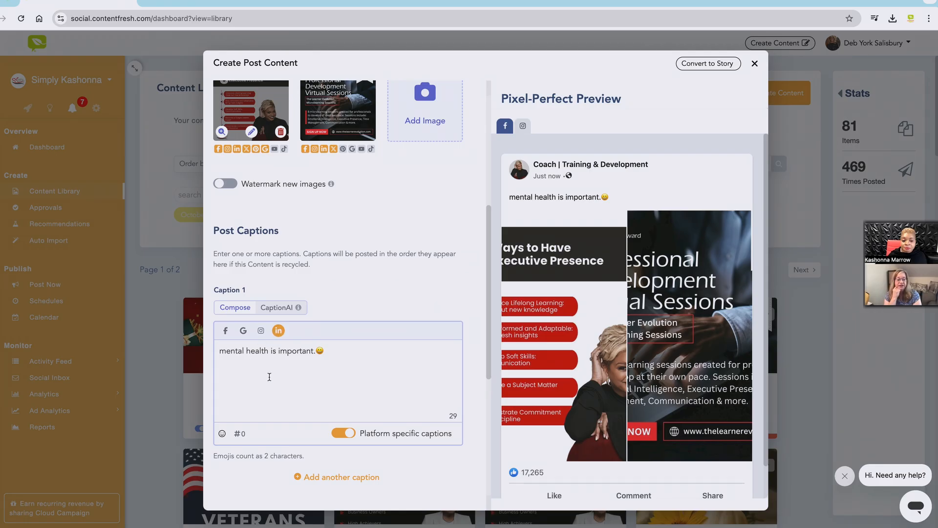
Add the Always hashtag group to the LinkedIn version of Caption 1.
scroll(269, 377, "down", 1)
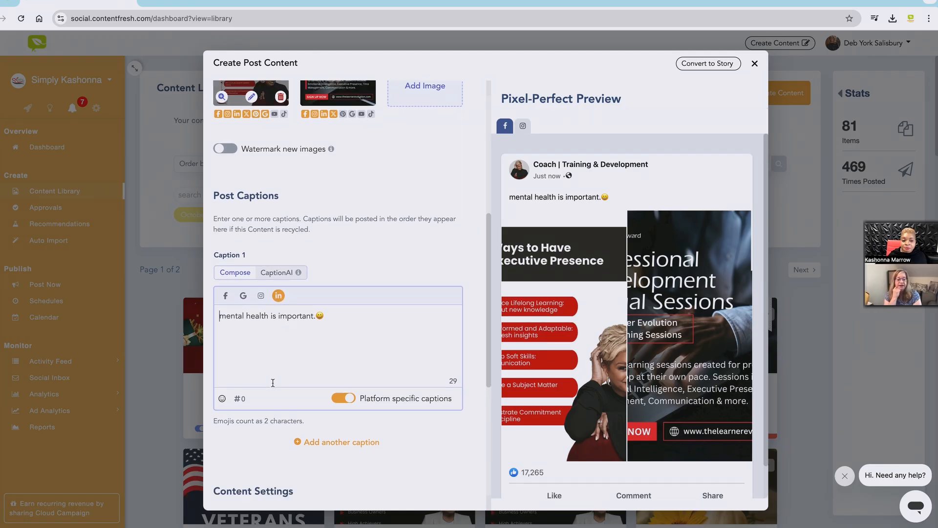
left_click(240, 384)
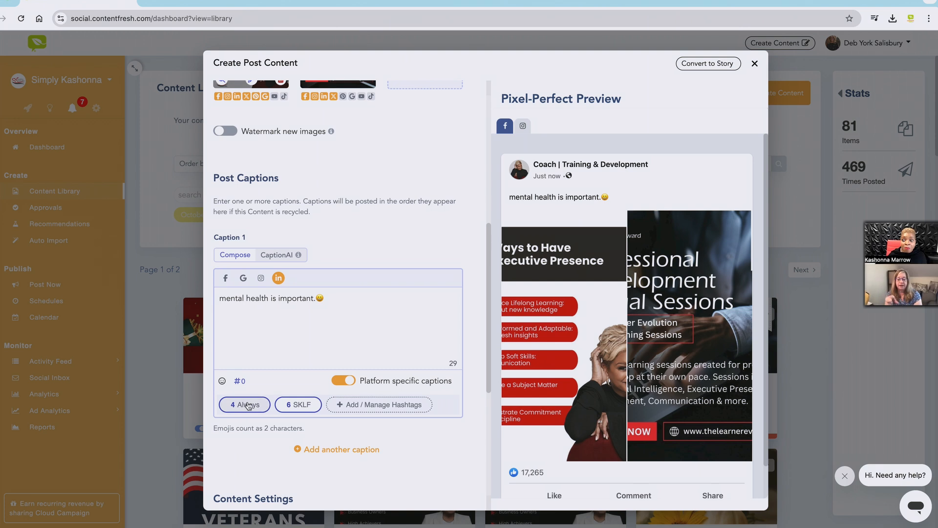
left_click(247, 405)
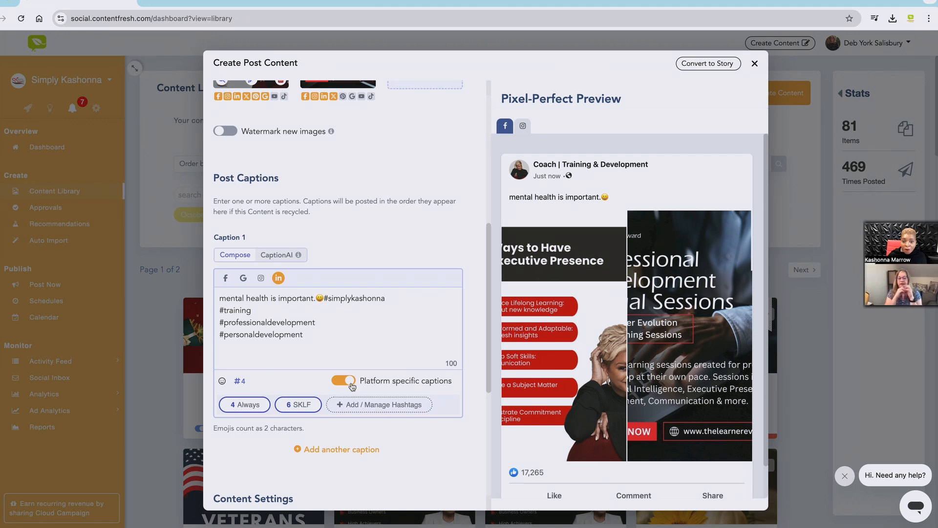
Examine the hashtags saved in the SKLF group and return to the post's caption settings.
scroll(313, 391, "down", 1)
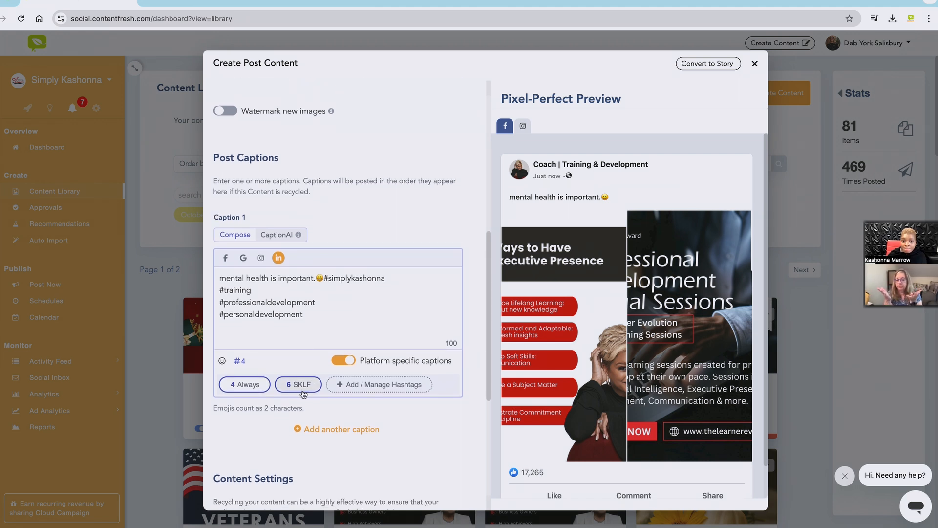
left_click(407, 386)
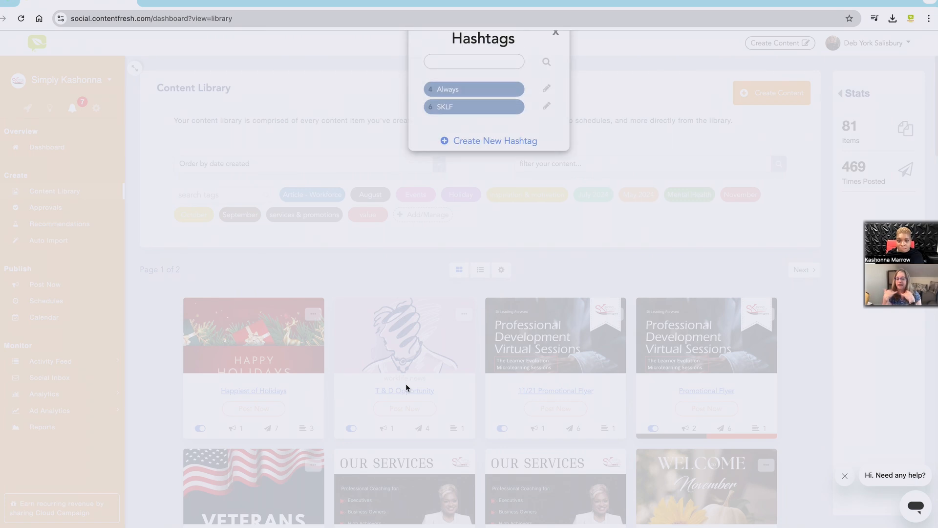
left_click(493, 177)
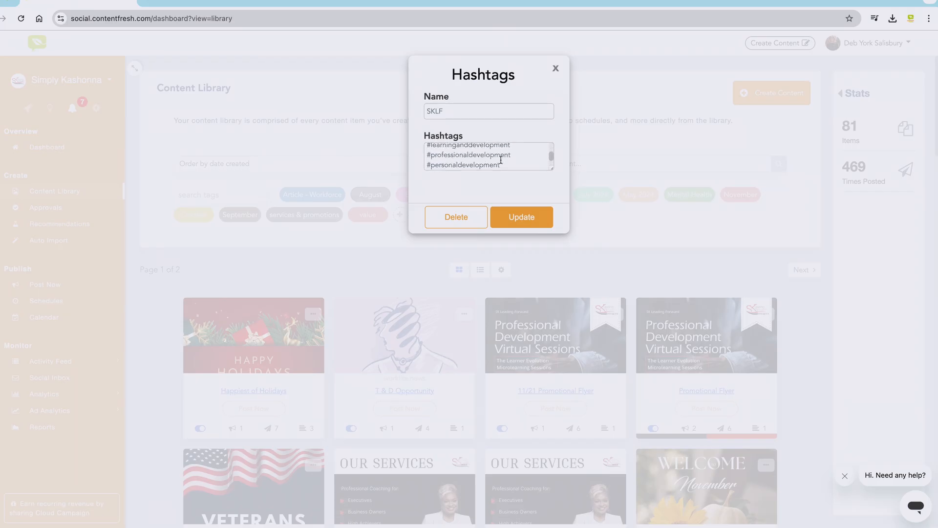
scroll(501, 160, "up", 2)
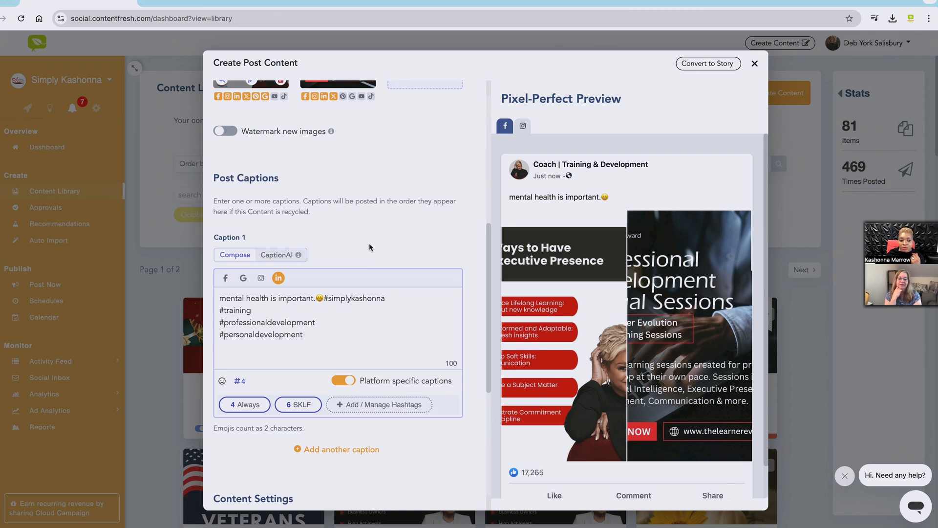
scroll(304, 391, "down", 1)
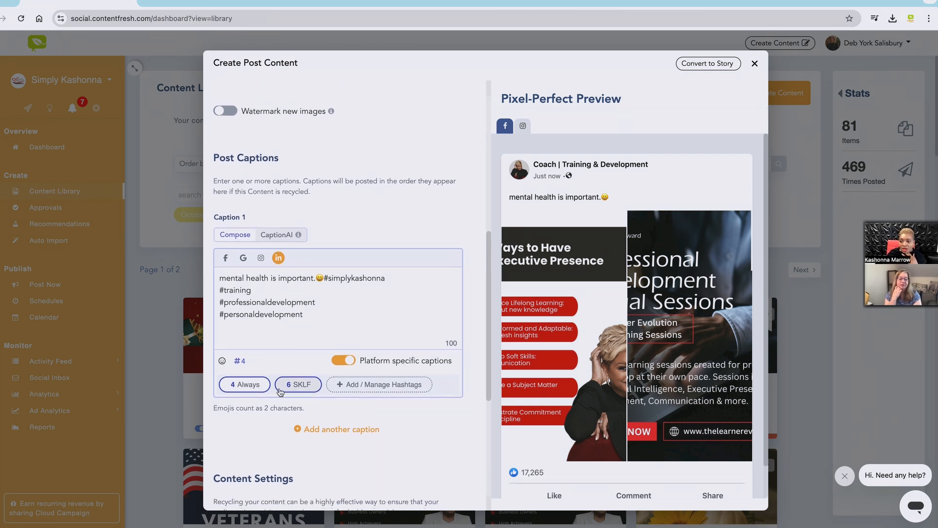
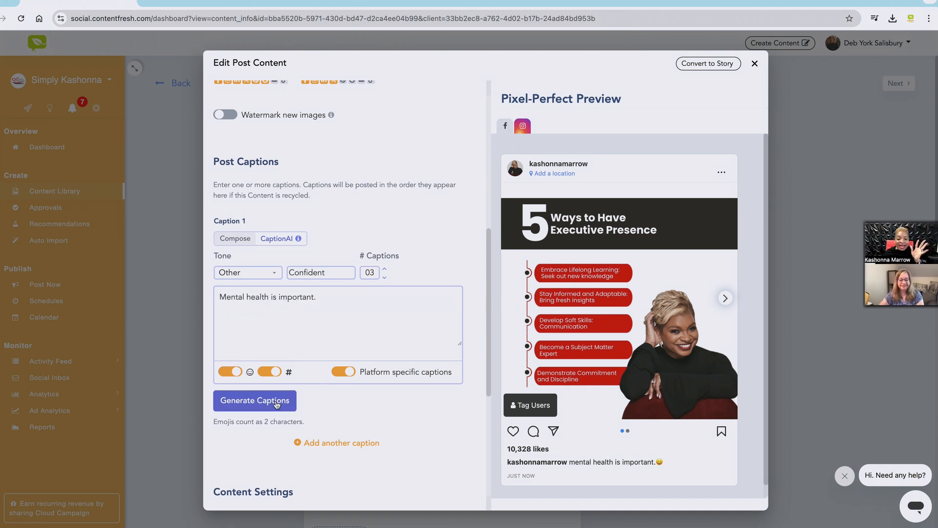
Generate three AI captions from the mental health prompt and compare the platform versions of Generated Caption 1.
left_click(277, 404)
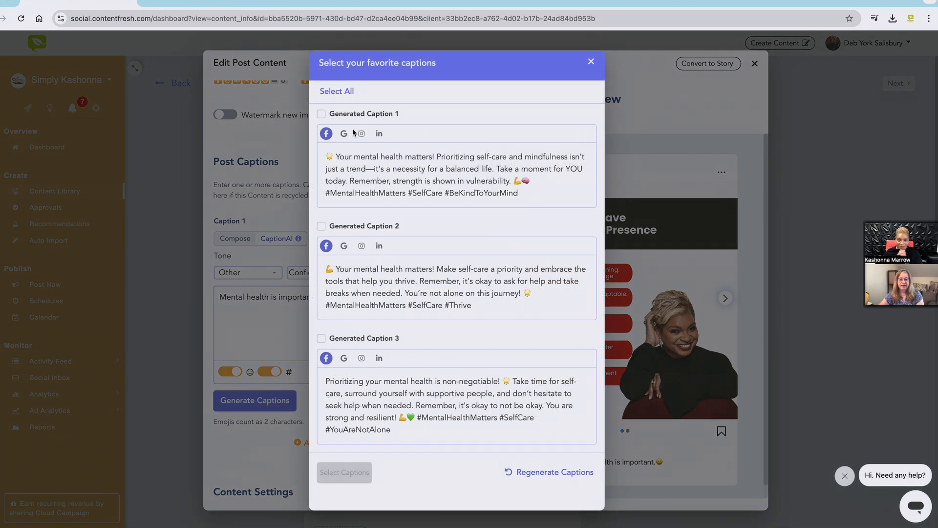
left_click(344, 134)
left_click(361, 135)
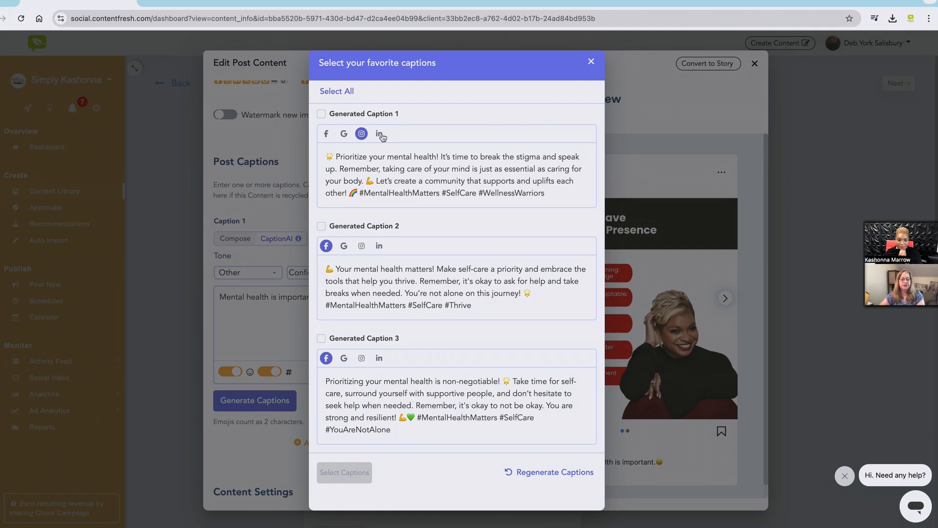
left_click(379, 134)
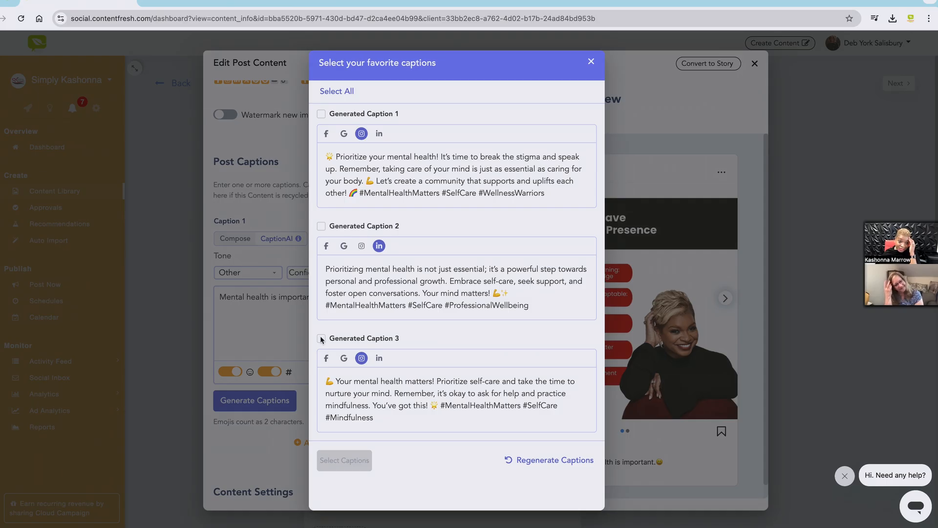
Choose only Generated Caption 1 and apply it to the post.
left_click(321, 338)
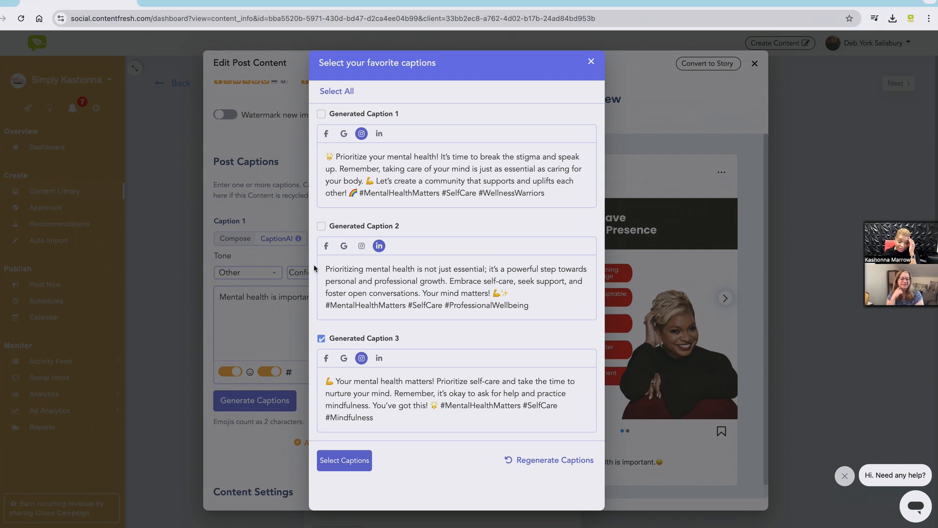
left_click(321, 227)
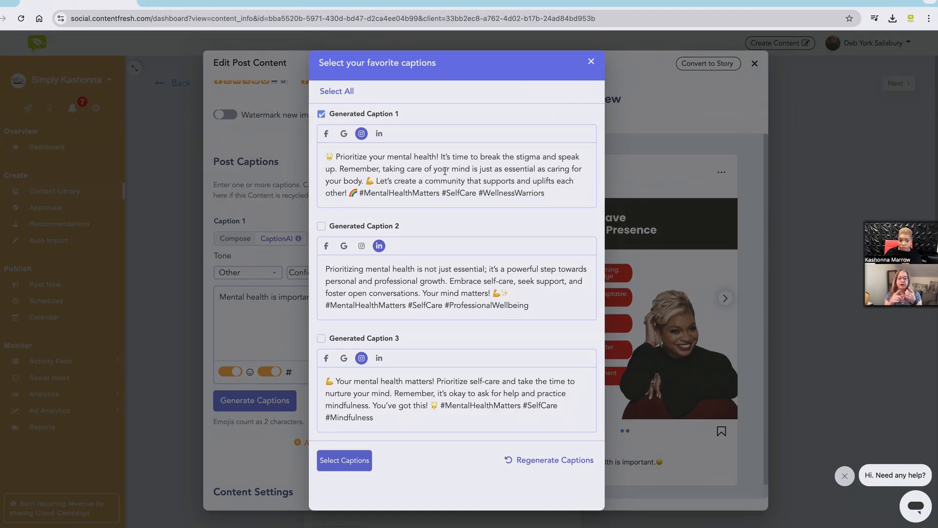
left_click(359, 461)
Add the SKLF hashtag group to the Instagram version of Caption 1 and remove the blank line before it.
scroll(413, 251, "down", 3)
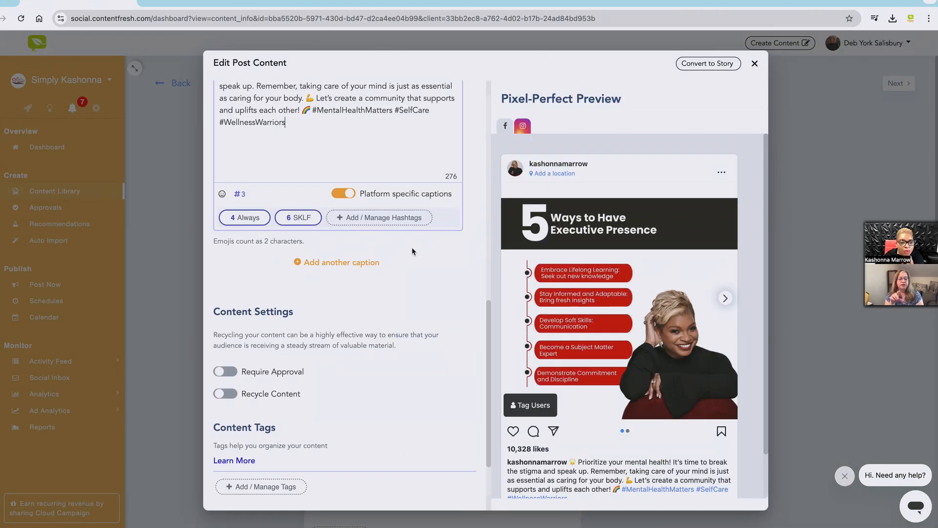
scroll(413, 251, "up", 1)
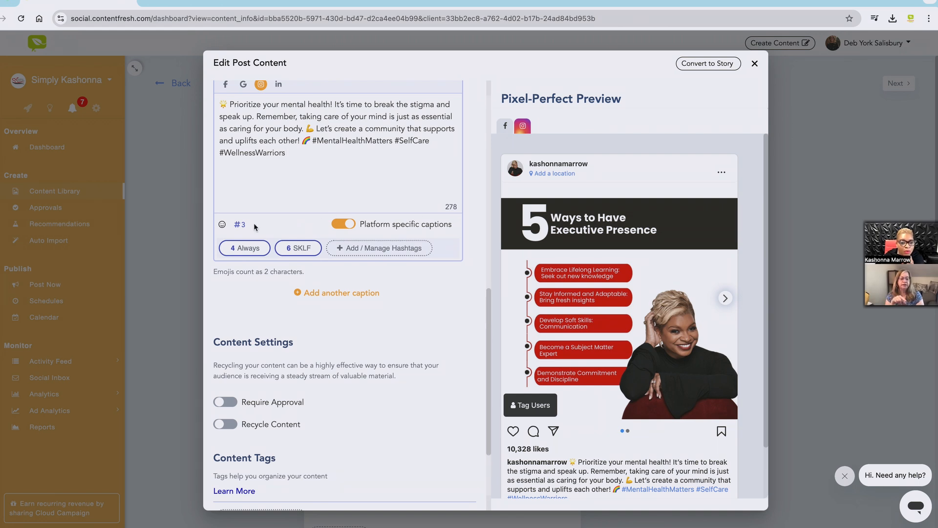
left_click(294, 248)
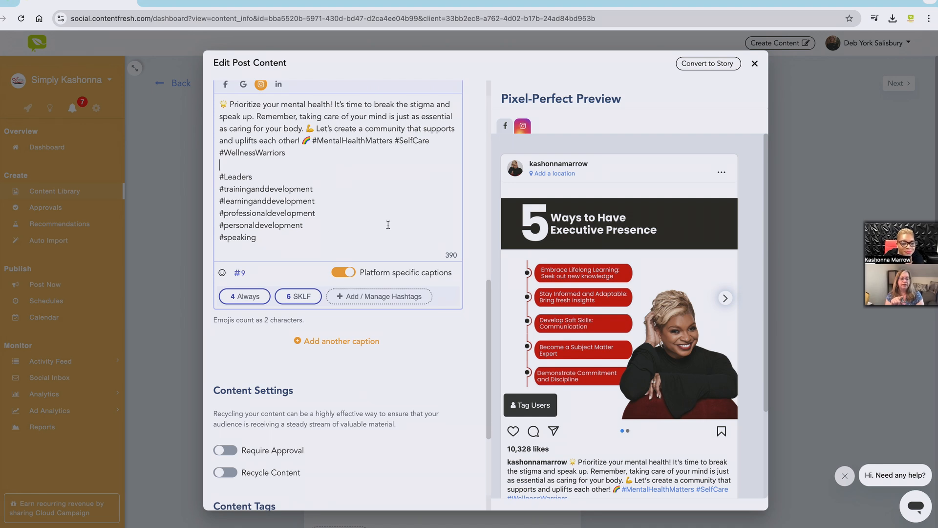
key("BackSpace")
Review the LinkedIn and Google versions of Caption 1.
scroll(372, 264, "up", 6)
left_click(277, 377)
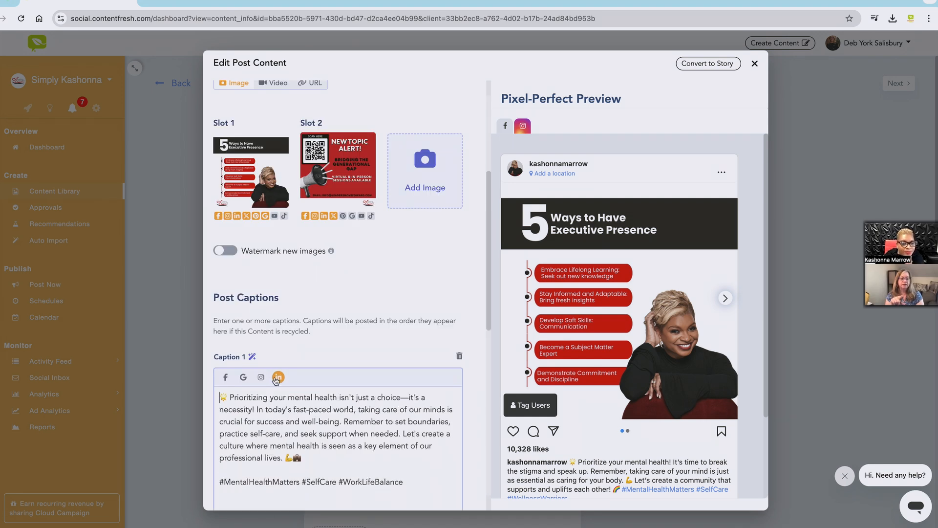
scroll(345, 390, "down", 3)
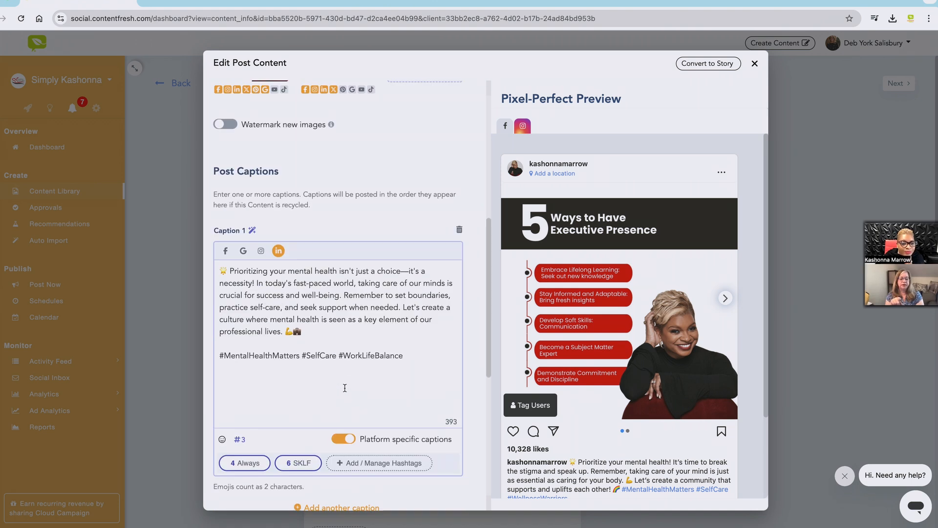
left_click(243, 251)
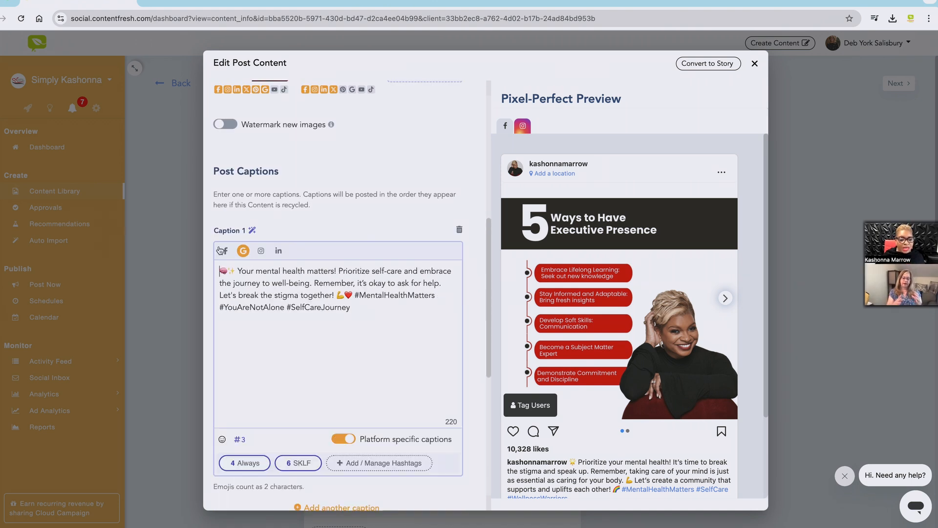
Add the Always hashtag group to the Facebook version of Caption 1 and create an empty second caption.
left_click(224, 251)
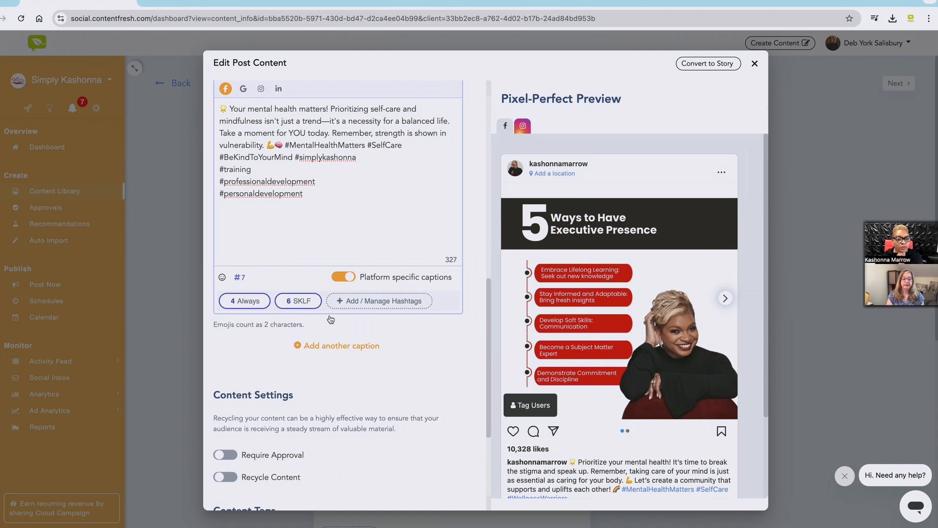
left_click(360, 345)
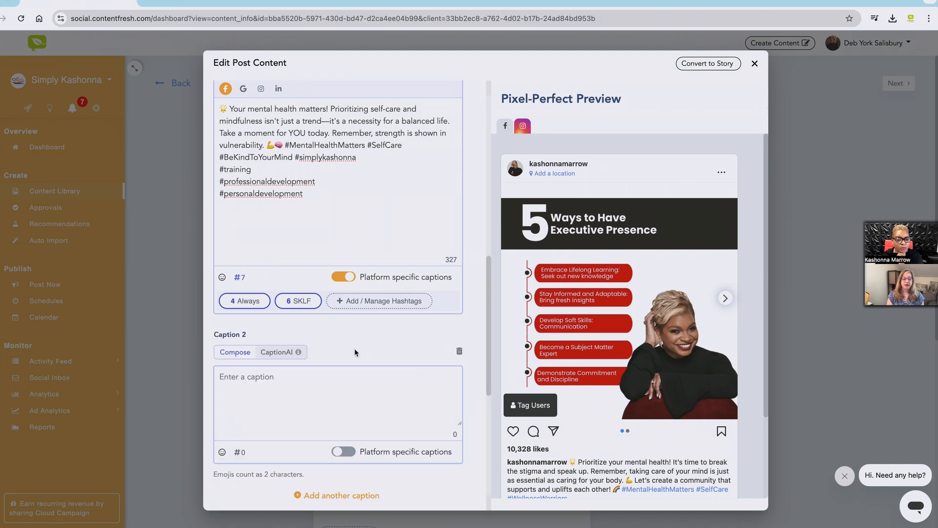
Generate three AI captions for Caption 2 from the prompt "mental health is important", with emojis, hashtags and platform-specific versions enabled.
left_click(290, 352)
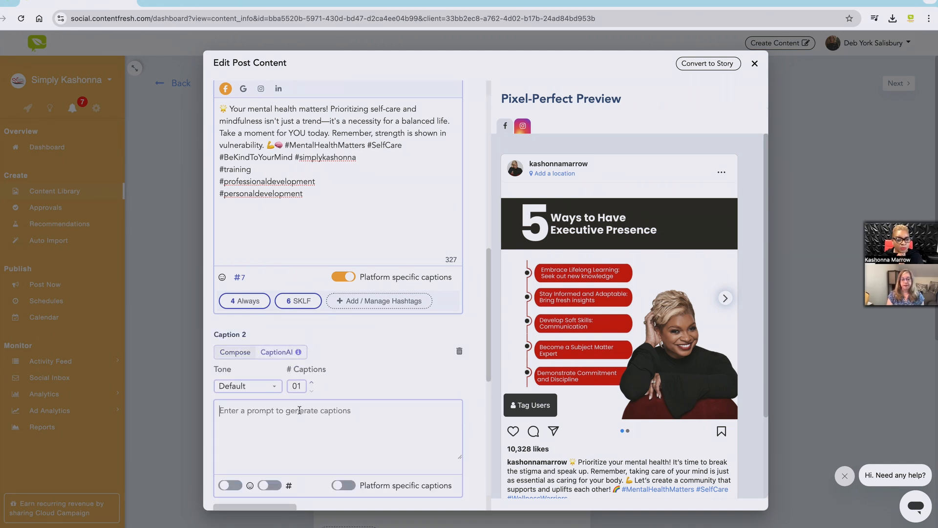
scroll(299, 410, "down", 1)
left_click(304, 358)
type("mental health is important")
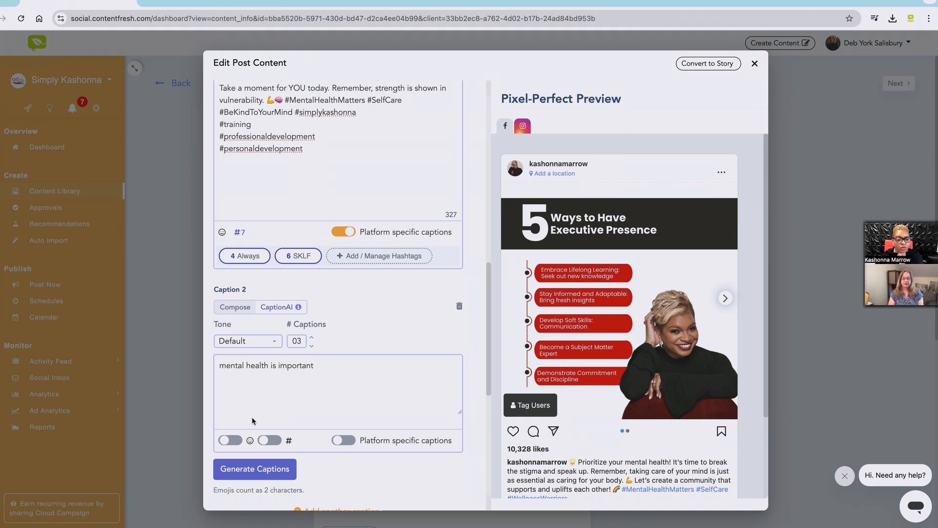
left_click(283, 472)
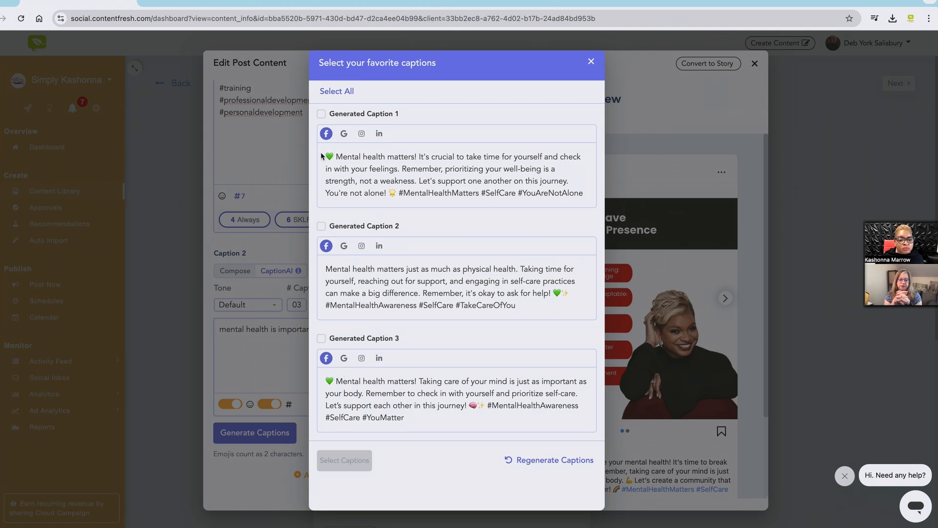
Choose all three generated captions and apply them to the post.
left_click(321, 115)
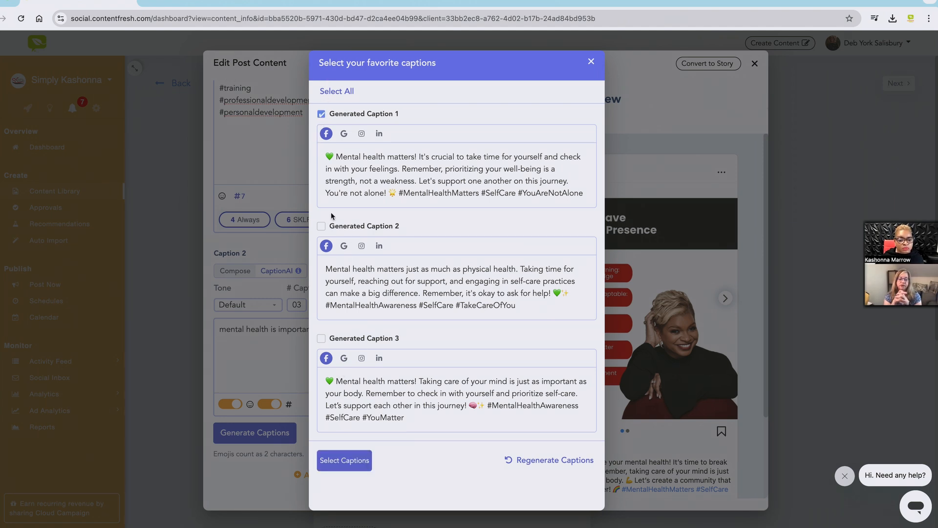
left_click(321, 227)
left_click(346, 458)
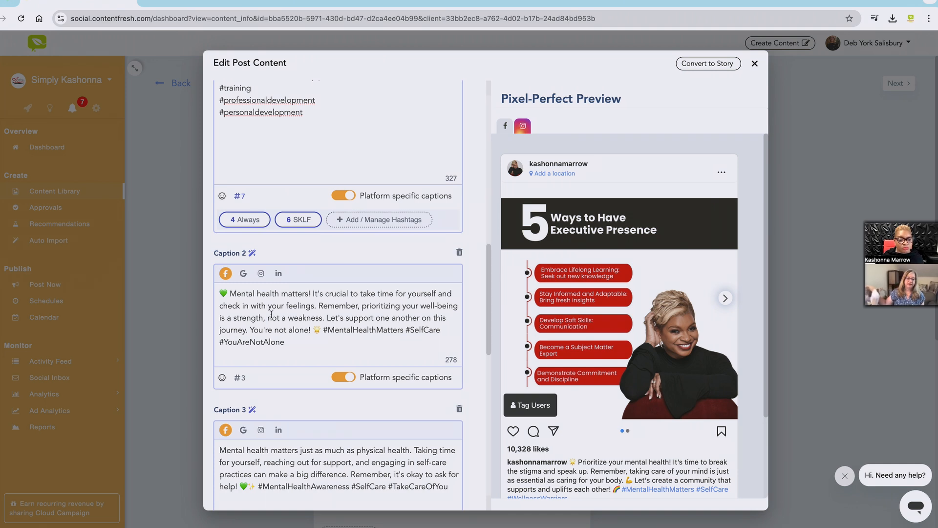
Review the Google, Instagram and LinkedIn versions of Captions 3 and 4.
scroll(272, 342, "down", 1)
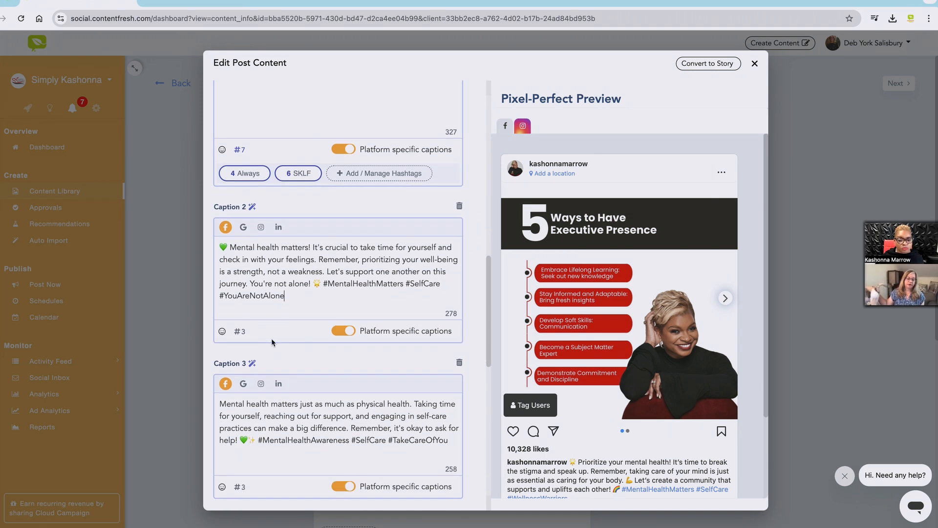
left_click(243, 384)
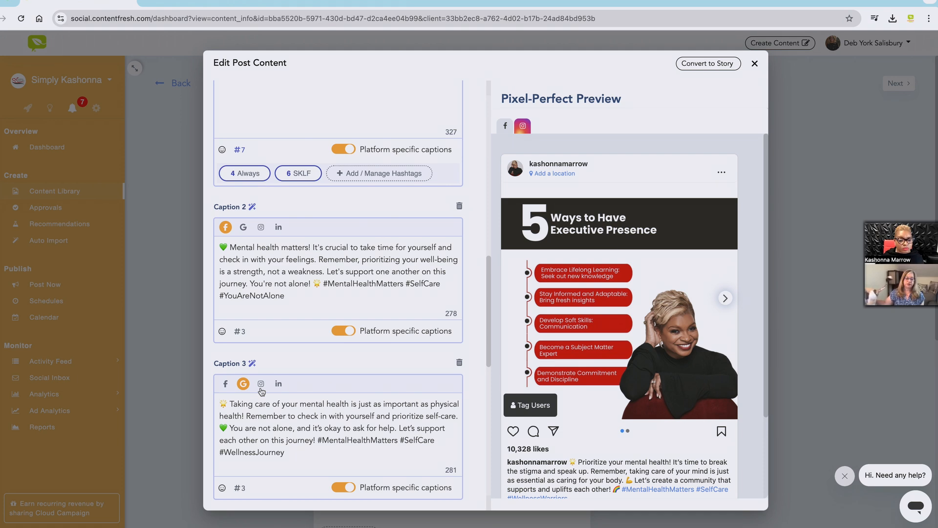
left_click(261, 384)
left_click(278, 384)
scroll(288, 398, "down", 5)
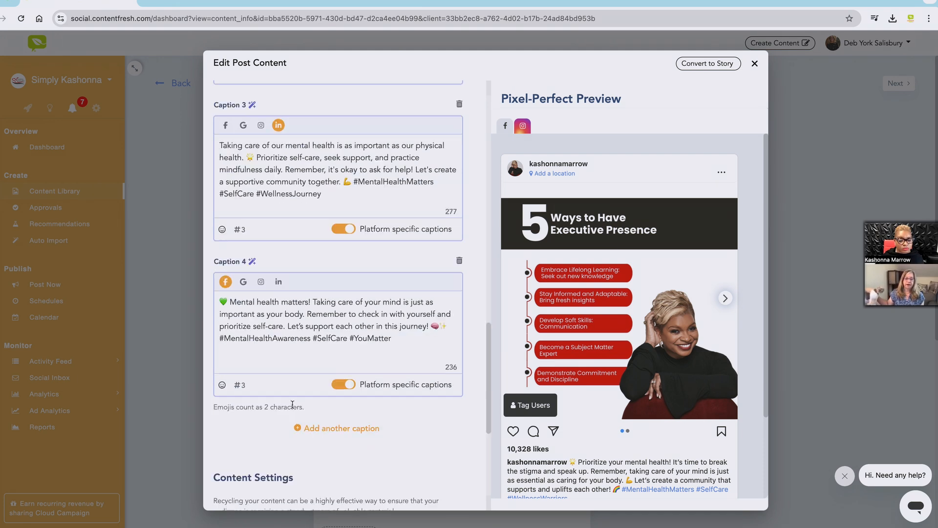
left_click(242, 282)
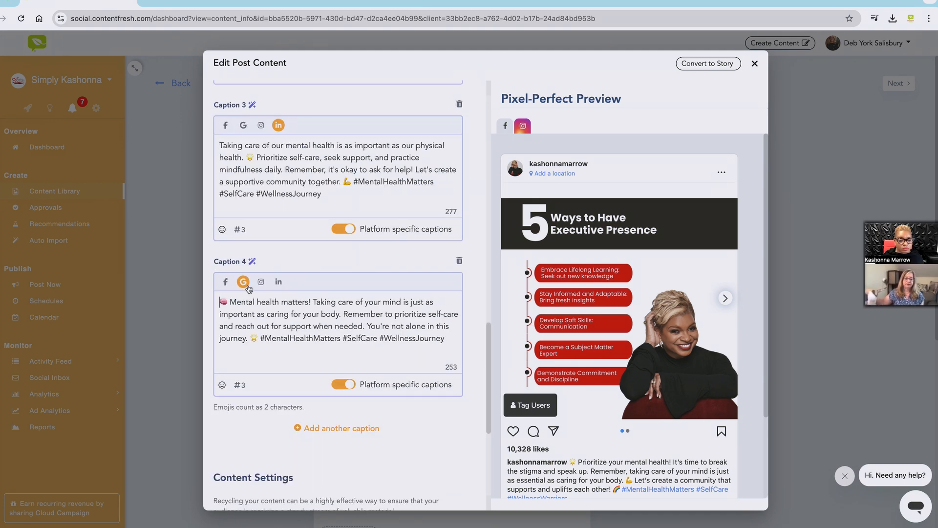
left_click(262, 284)
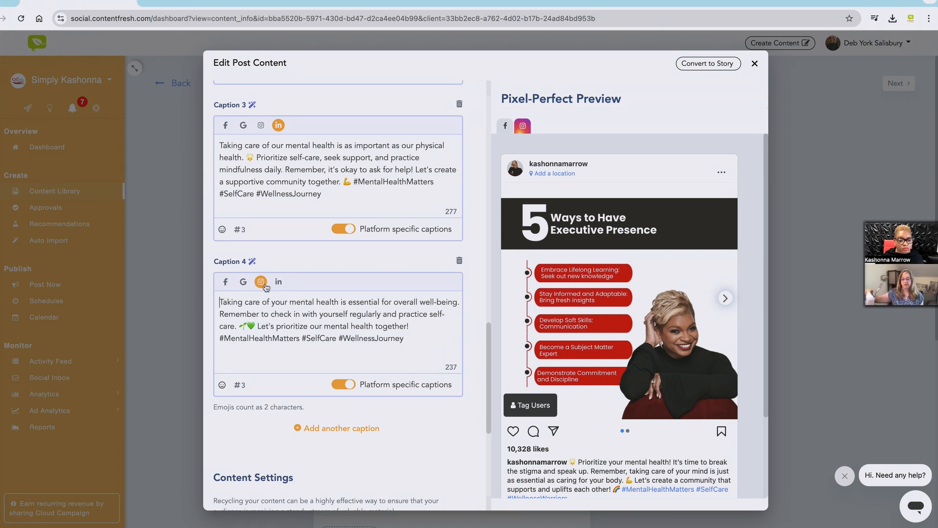
left_click(279, 282)
scroll(328, 321, "down", 2)
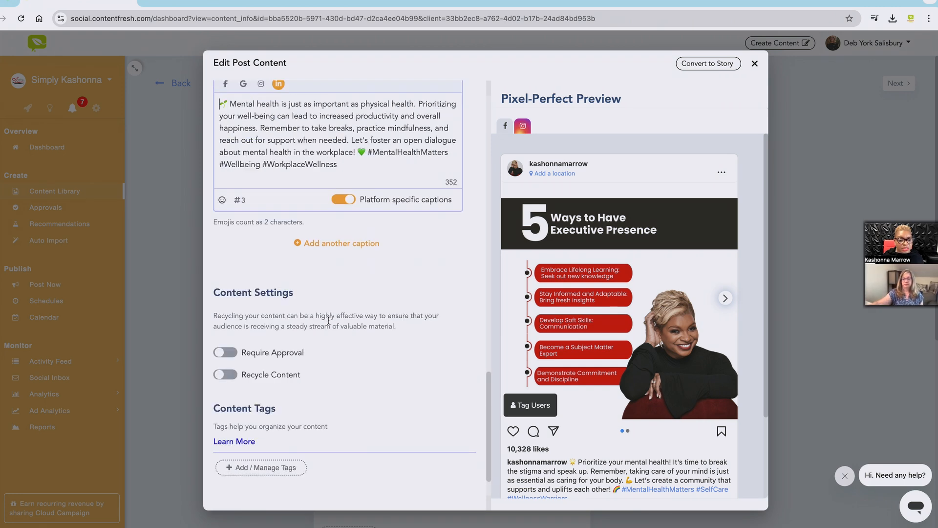
Review the Facebook version of Caption 1 and read through Captions 2 to 4 in posting order.
scroll(294, 274, "up", 15)
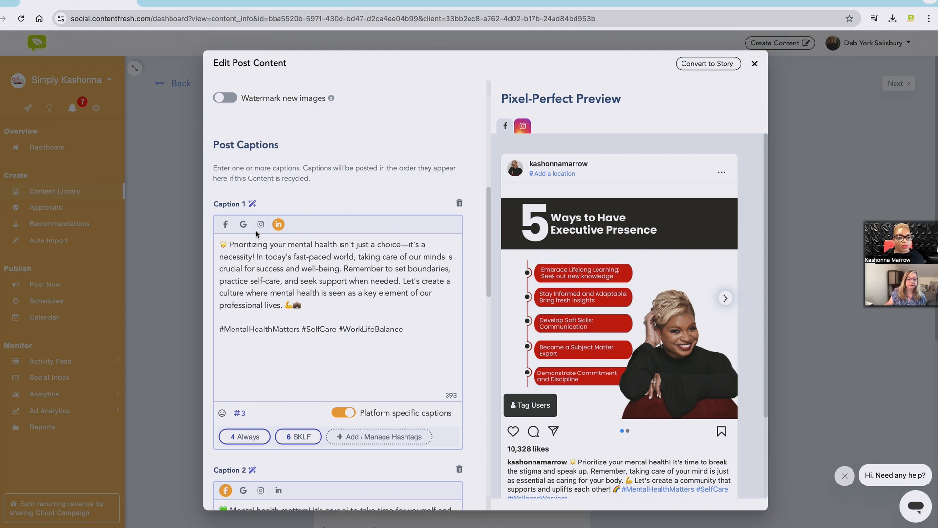
left_click(228, 224)
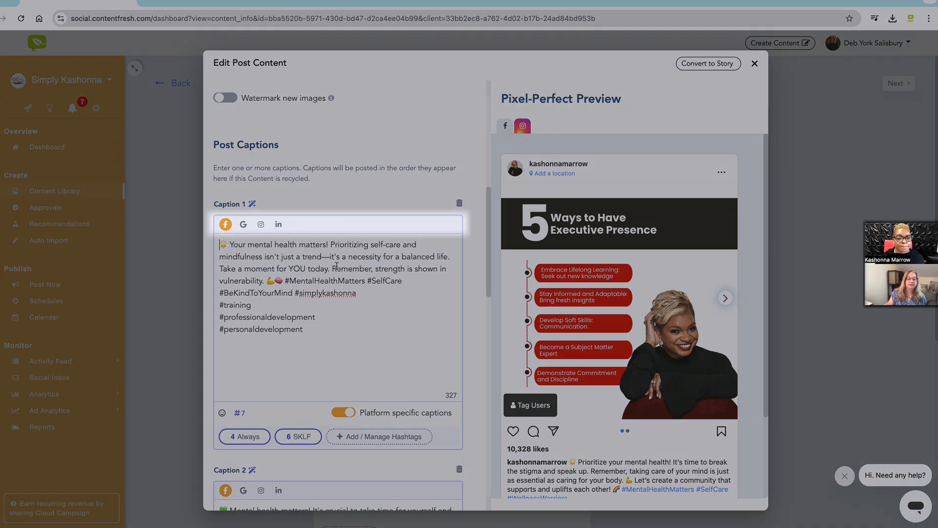
scroll(337, 265, "down", 3)
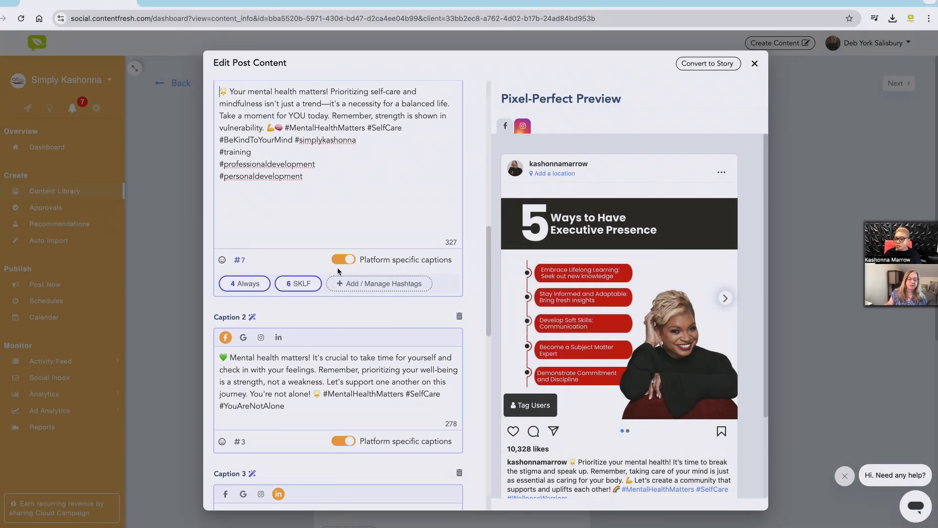
scroll(339, 273, "down", 2)
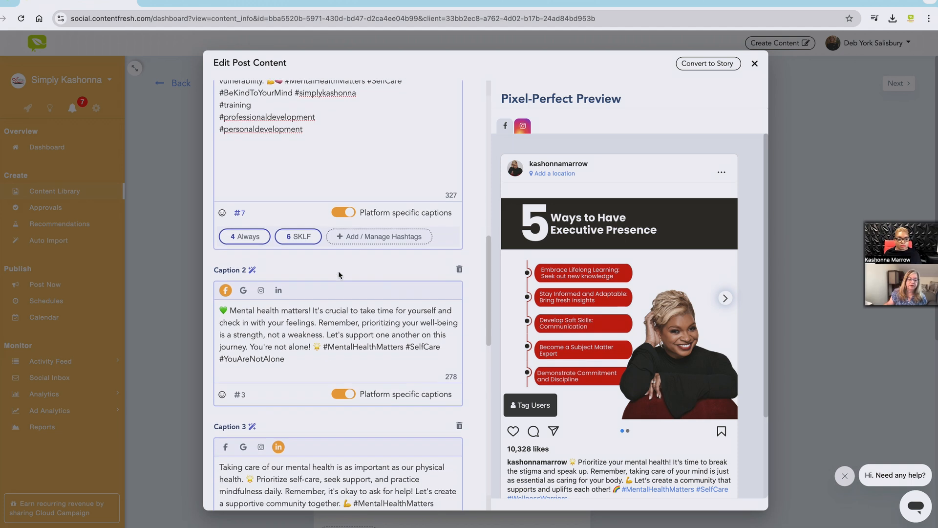
scroll(338, 271, "down", 1)
scroll(338, 273, "down", 1)
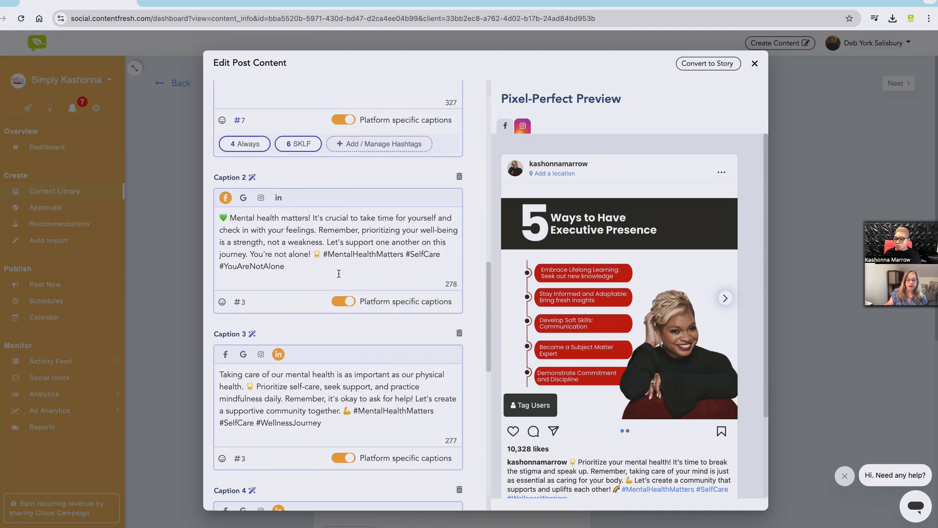
scroll(345, 289, "down", 3)
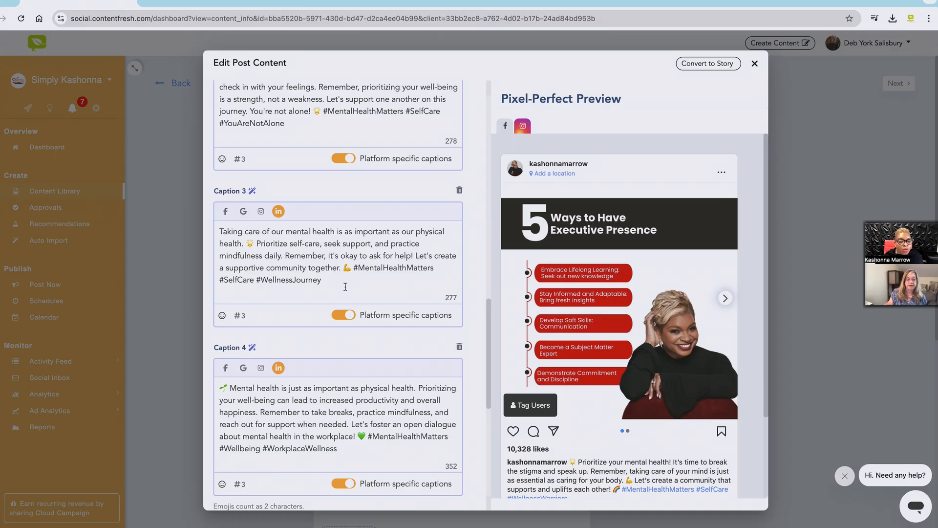
scroll(345, 287, "down", 5)
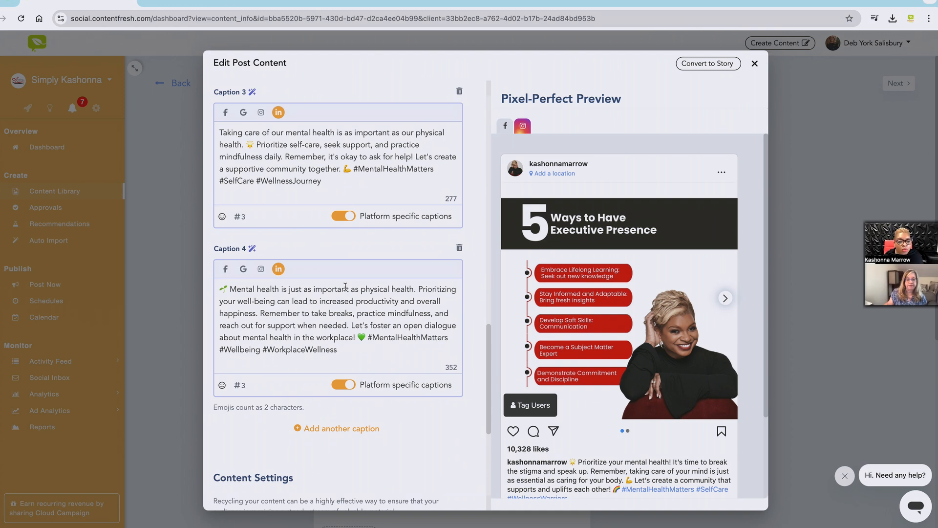
Enable content recycling for the post in the content settings.
scroll(345, 286, "up", 10)
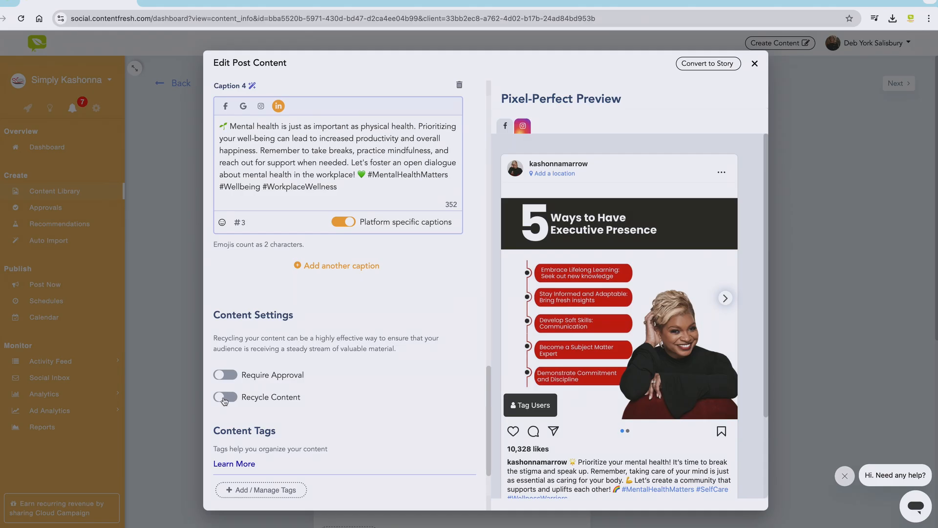
left_click(224, 398)
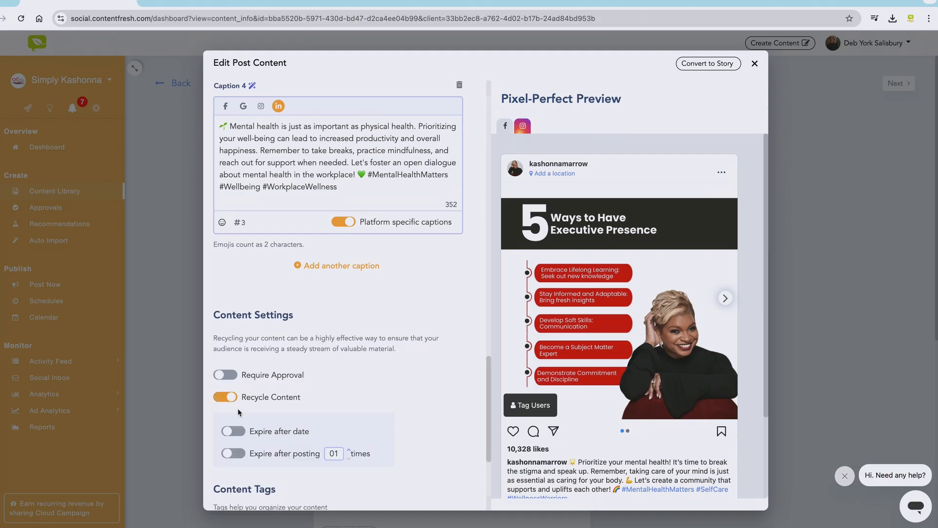